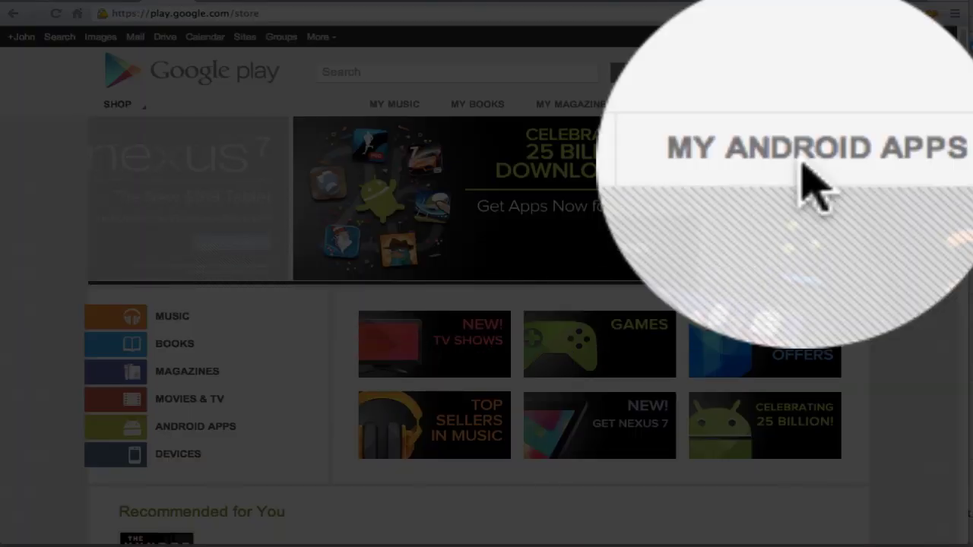
Step: Open the My Android Apps library listing apps installed on the Samsung SPH-L710
{"action": "left_click", "coordinate": [803, 169]}
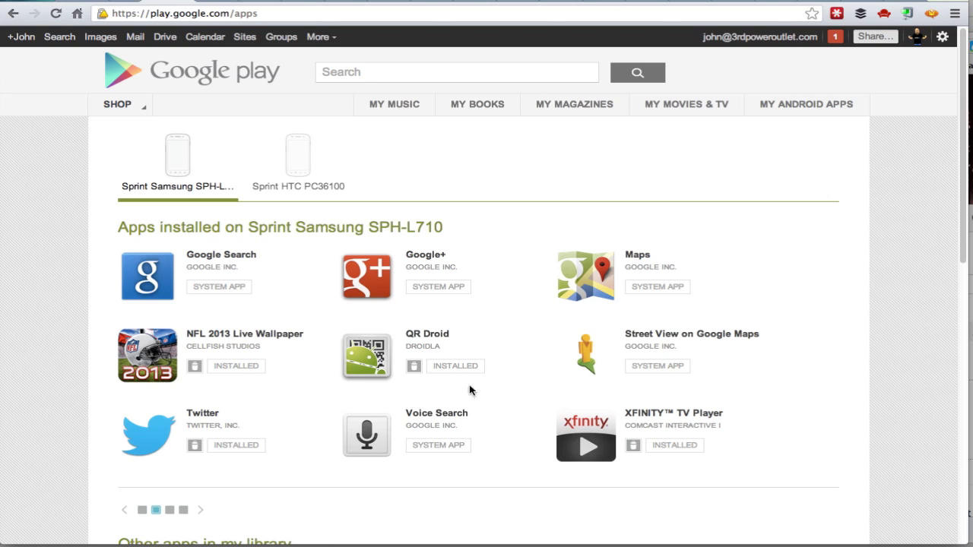
Step: Page the Other apps in my library carousel forward to the FlingTap-to-Google Drive set
{"action": "scroll", "coordinate": [516, 346], "scroll_direction": "down", "scroll_amount": 2}
{"action": "scroll", "coordinate": [517, 346], "scroll_direction": "down", "scroll_amount": 3}
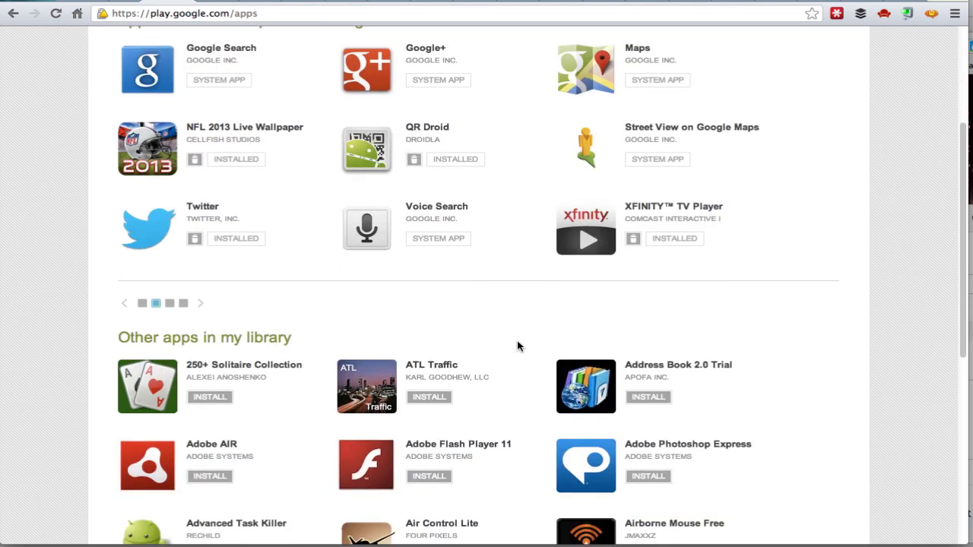
{"action": "scroll", "coordinate": [516, 346], "scroll_direction": "down", "scroll_amount": 1}
{"action": "scroll", "coordinate": [517, 346], "scroll_direction": "down", "scroll_amount": 2}
{"action": "scroll", "coordinate": [517, 345], "scroll_direction": "down", "scroll_amount": 1}
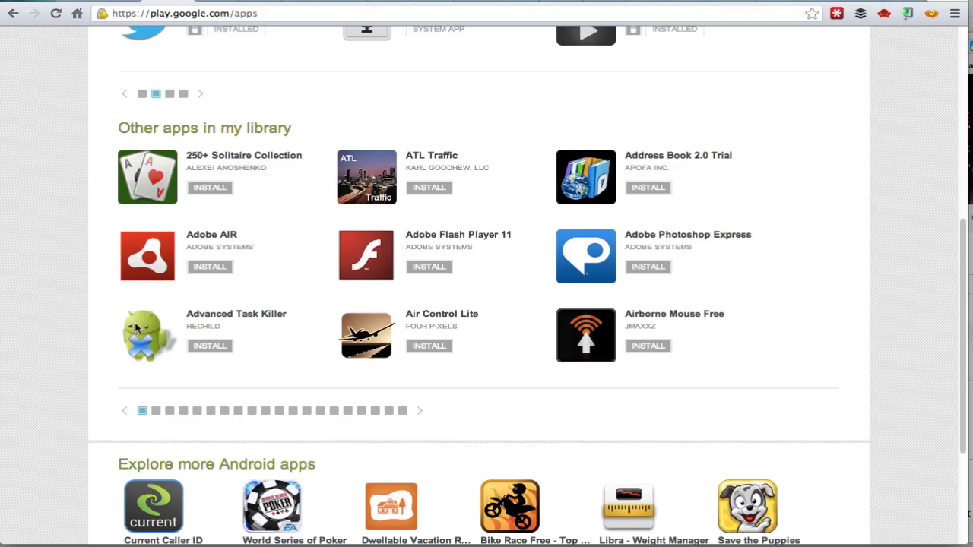
{"action": "left_click", "coordinate": [416, 412]}
{"action": "left_click", "coordinate": [417, 412]}
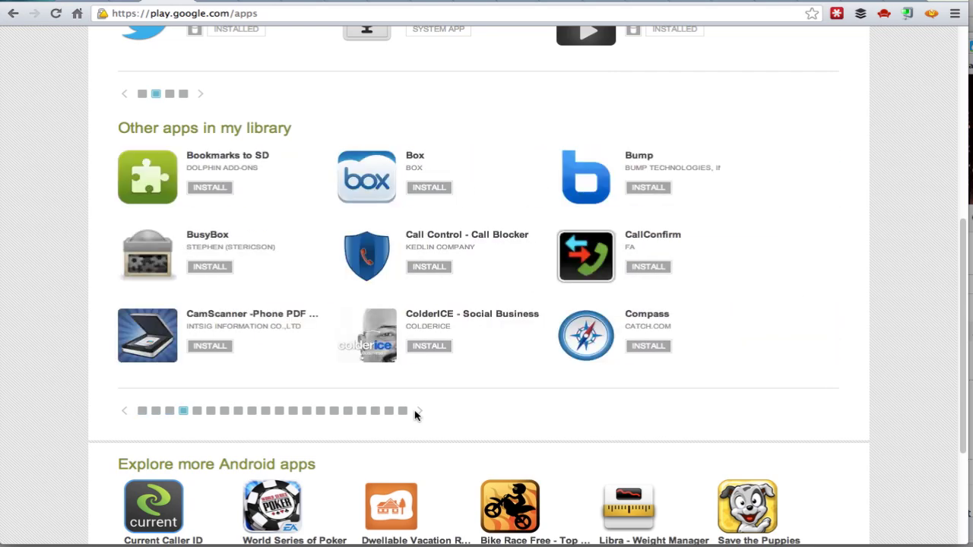
{"action": "left_click", "coordinate": [416, 412]}
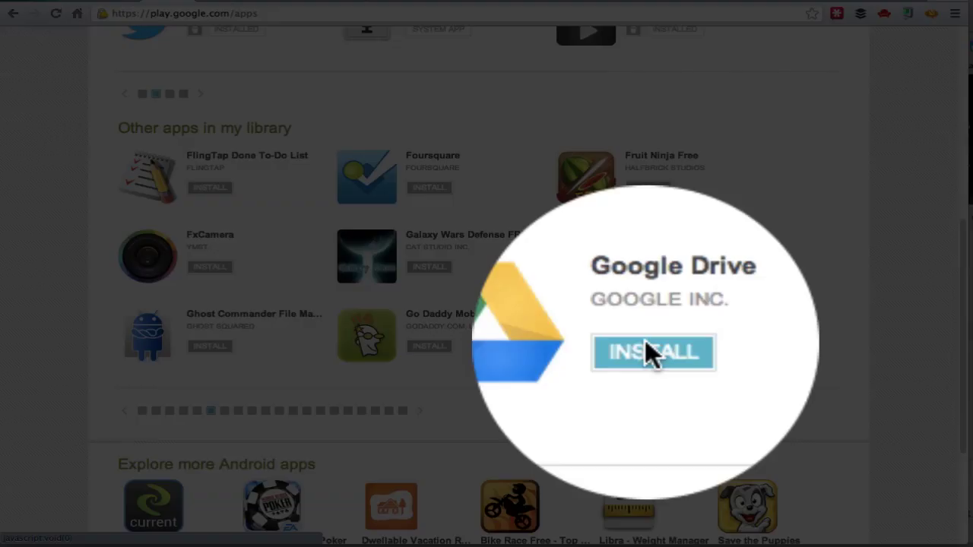
Step: Confirm INSTALL for Google Drive, then for Fruit Ninja Free, targeting the phone
{"action": "left_click", "coordinate": [648, 346]}
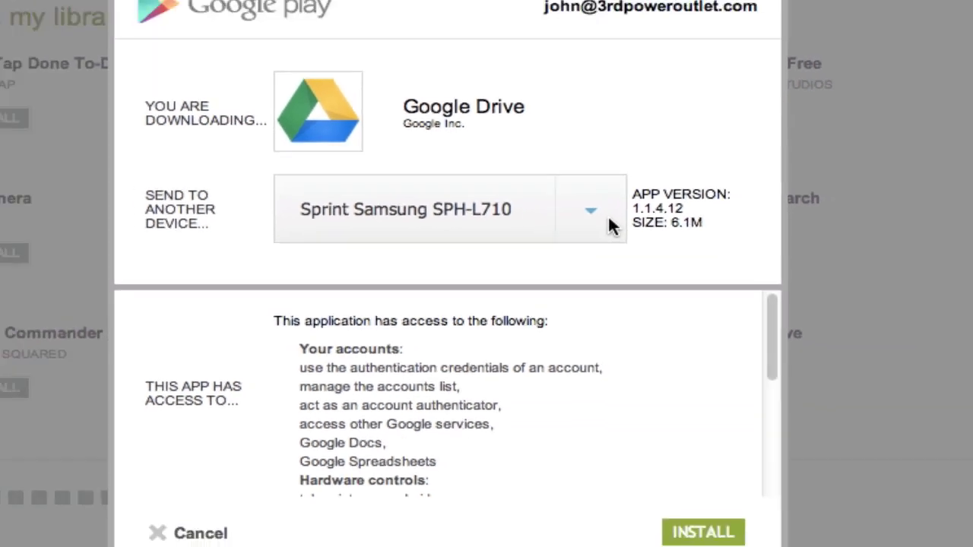
{"action": "left_click", "coordinate": [711, 506]}
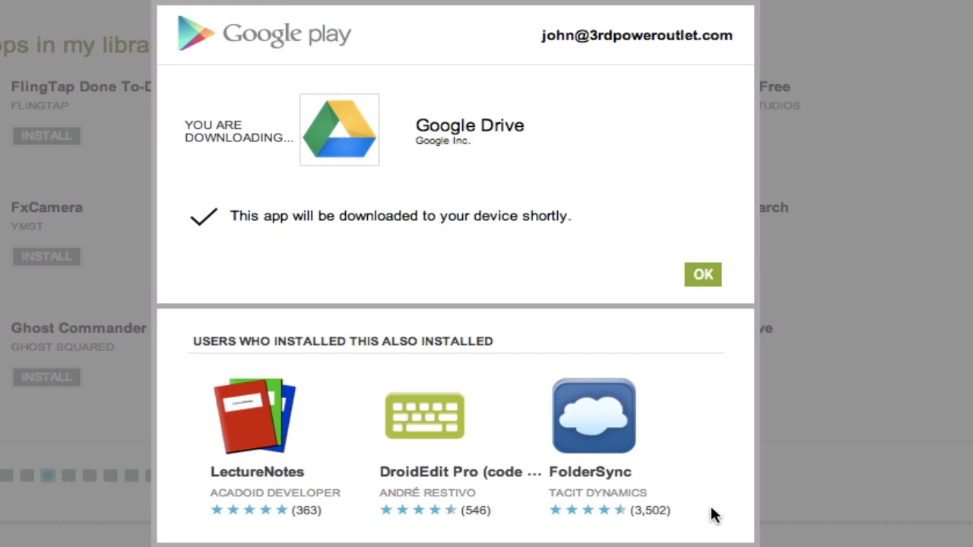
{"action": "left_click", "coordinate": [712, 278]}
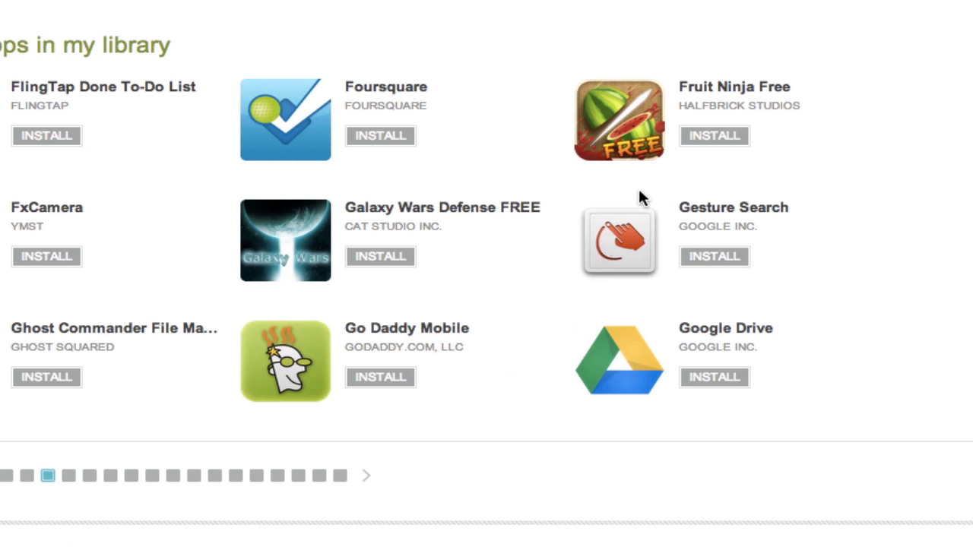
{"action": "left_click", "coordinate": [711, 140]}
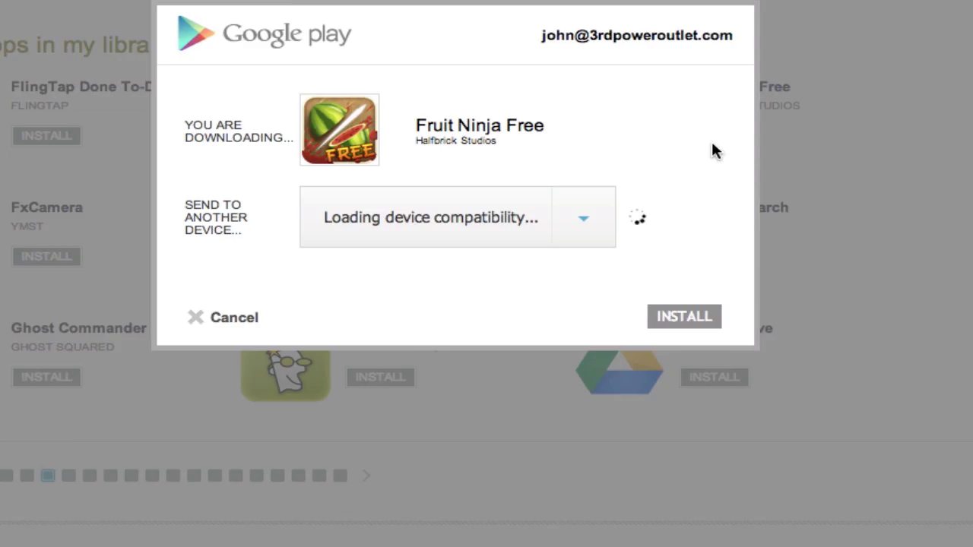
{"action": "left_click", "coordinate": [675, 508]}
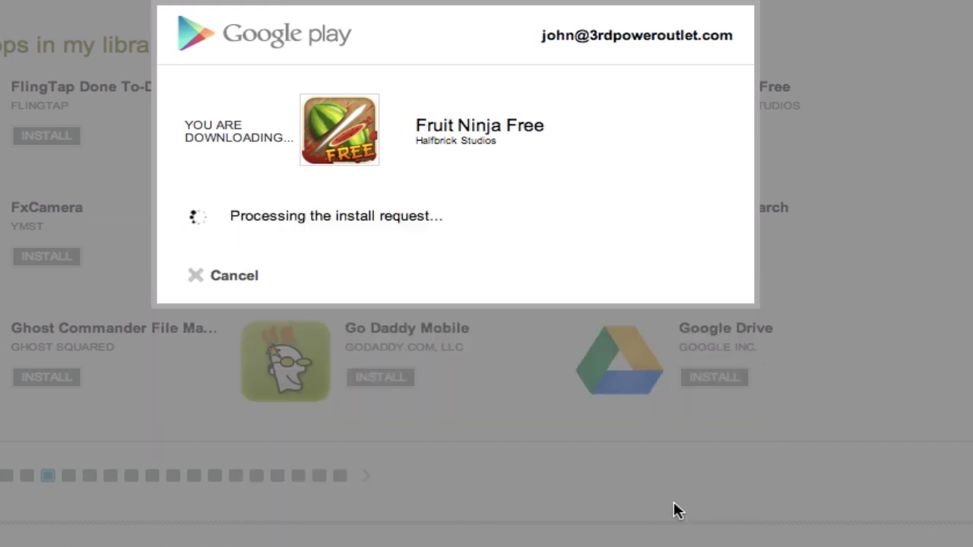